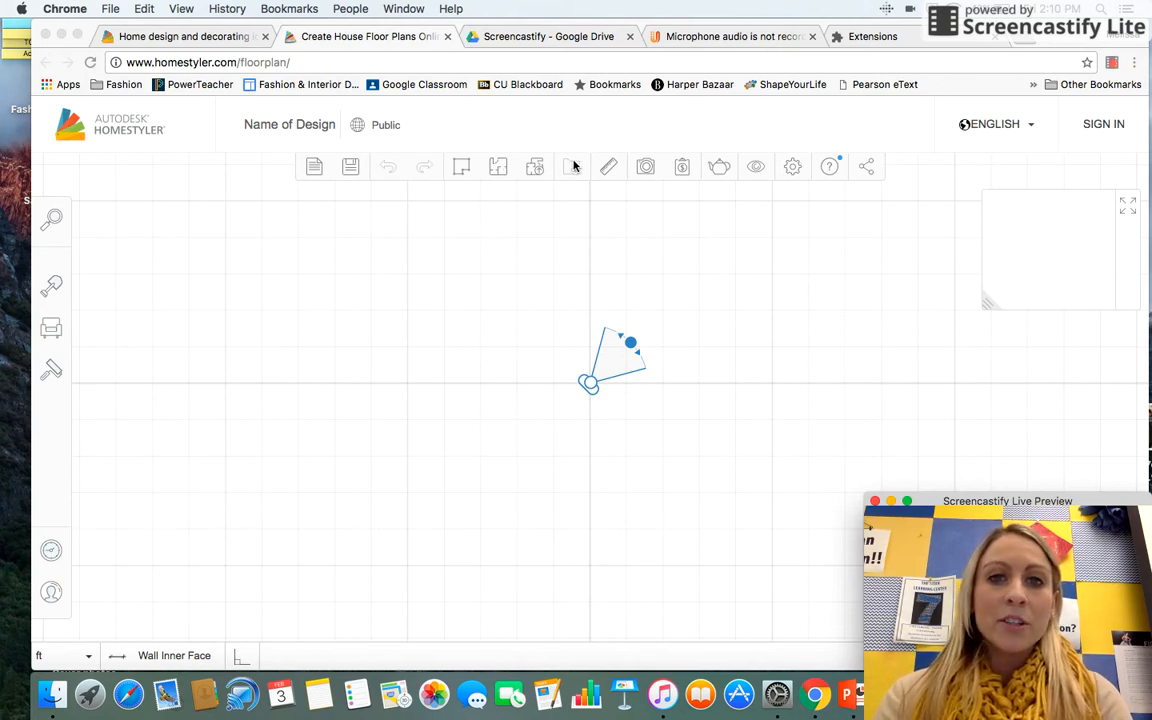
Step: Place a square room template in the center of the floor plan
click(497, 170)
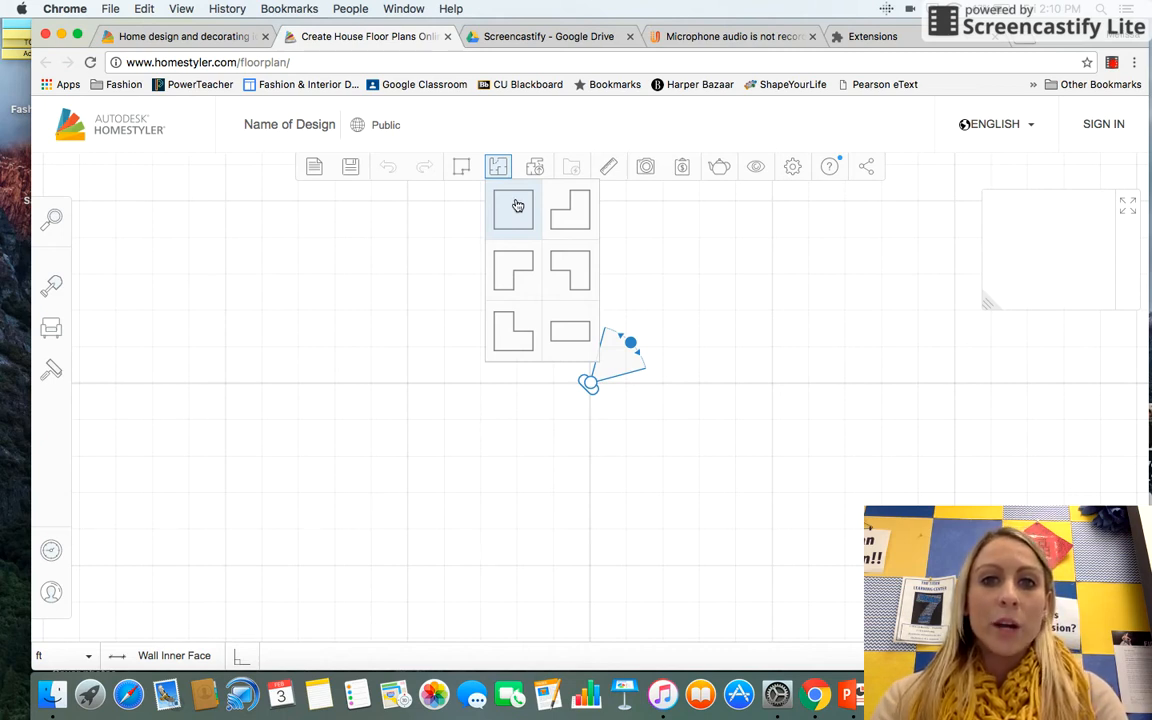
click(517, 205)
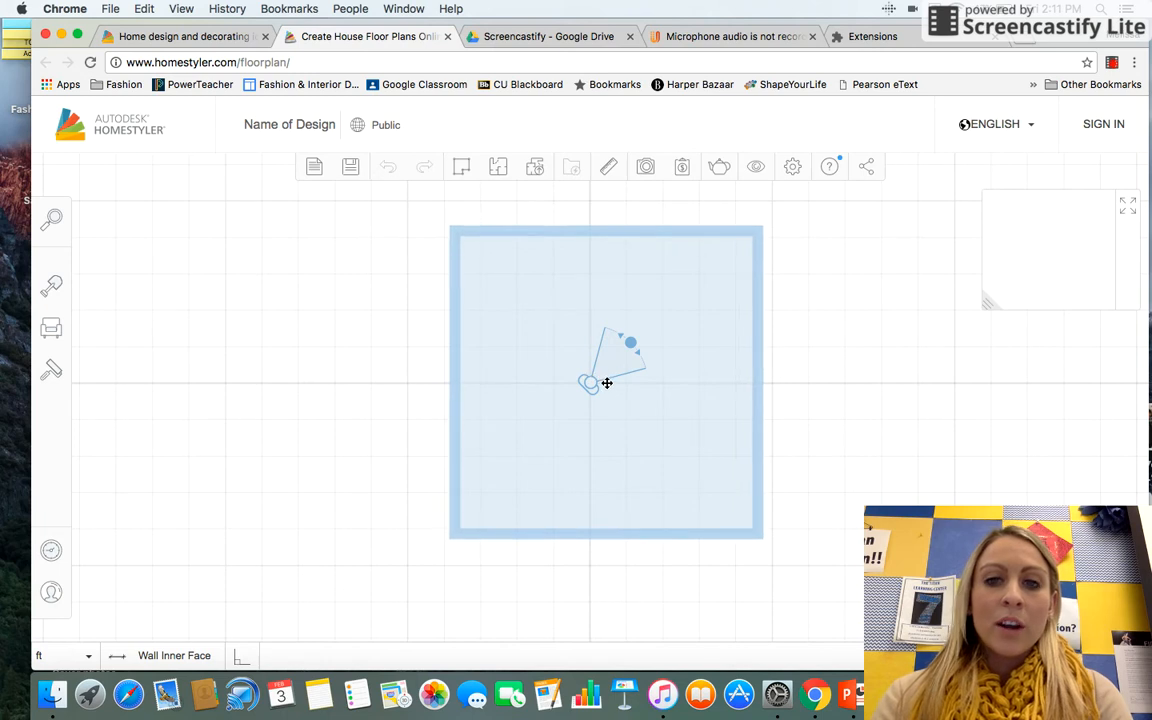
click(607, 384)
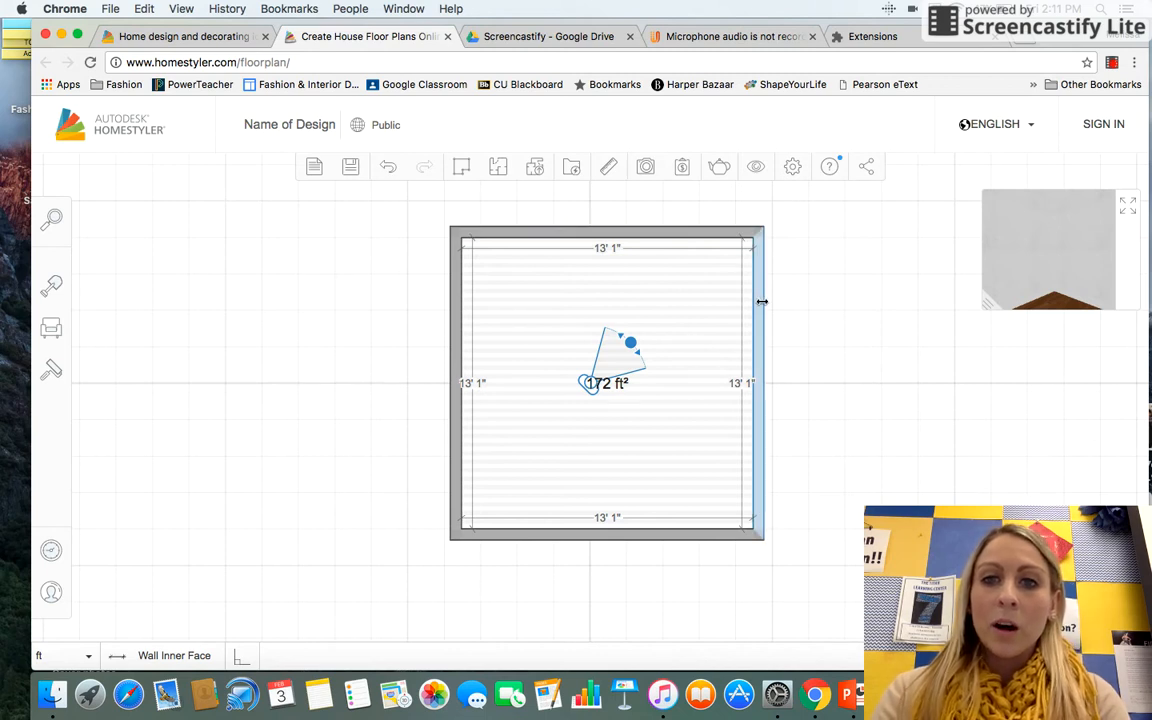
Step: Widen the room by moving its right wall, setting the width to 14' 6"
drag(762, 301, 793, 306)
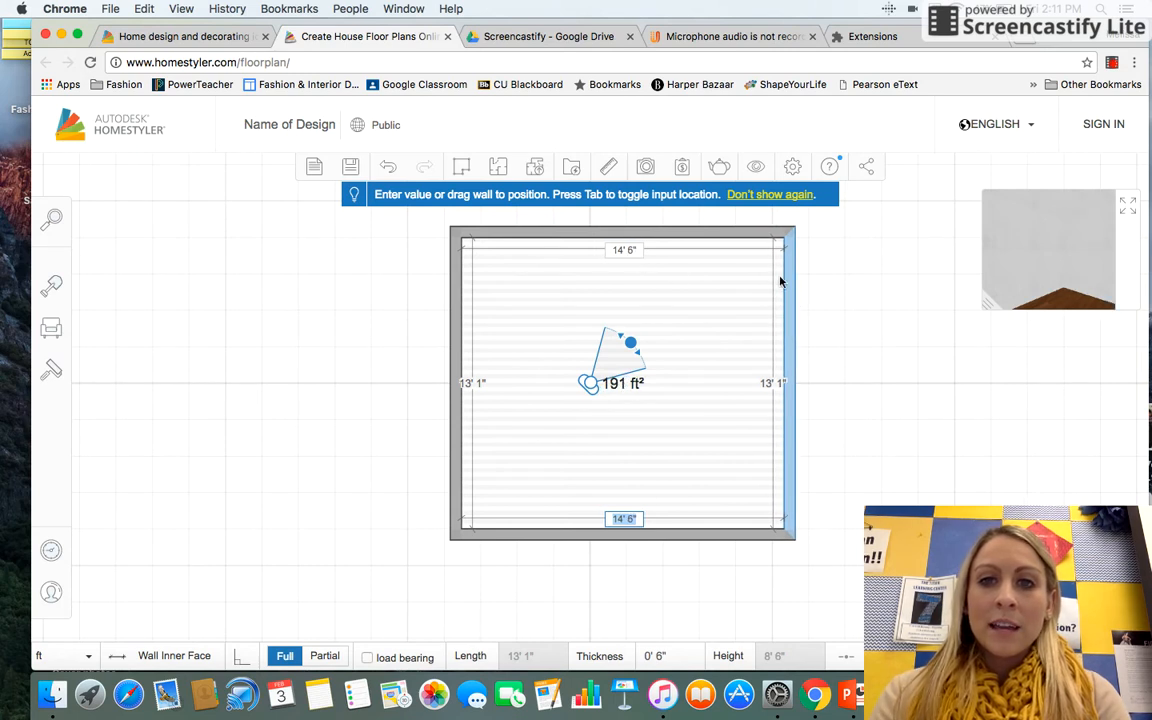
drag(795, 293, 801, 293)
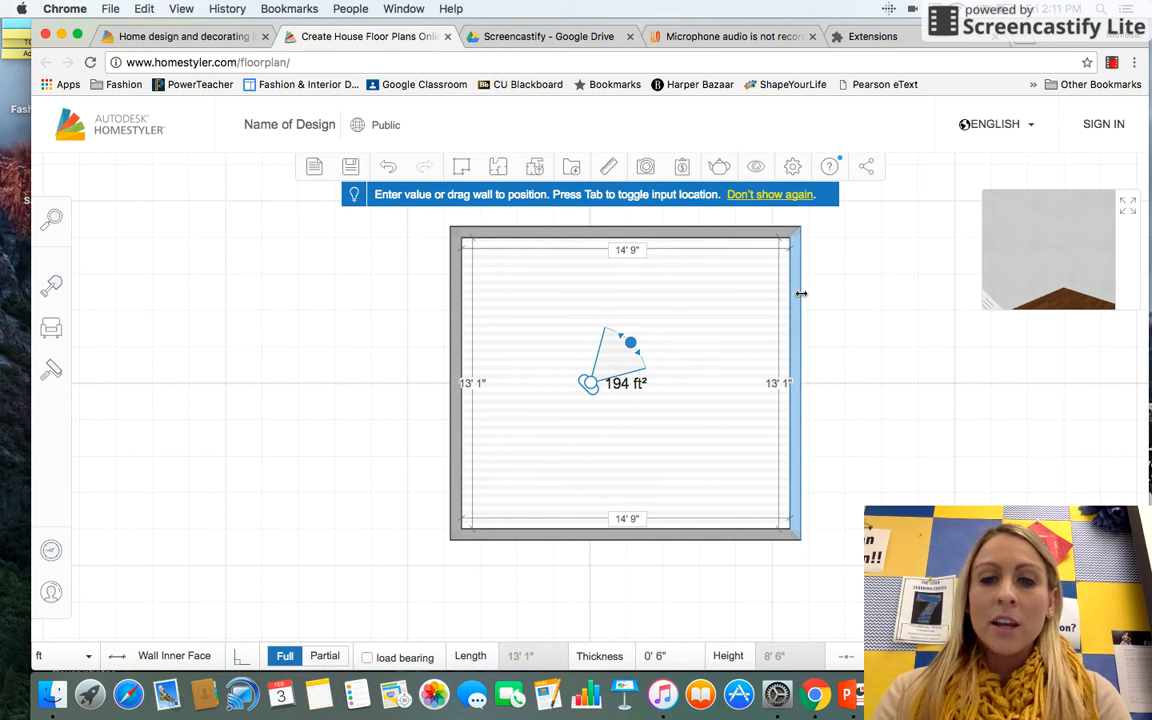
click(637, 253)
key(Left)
key(Right)
key(Right)
key(Right)
key(Right)
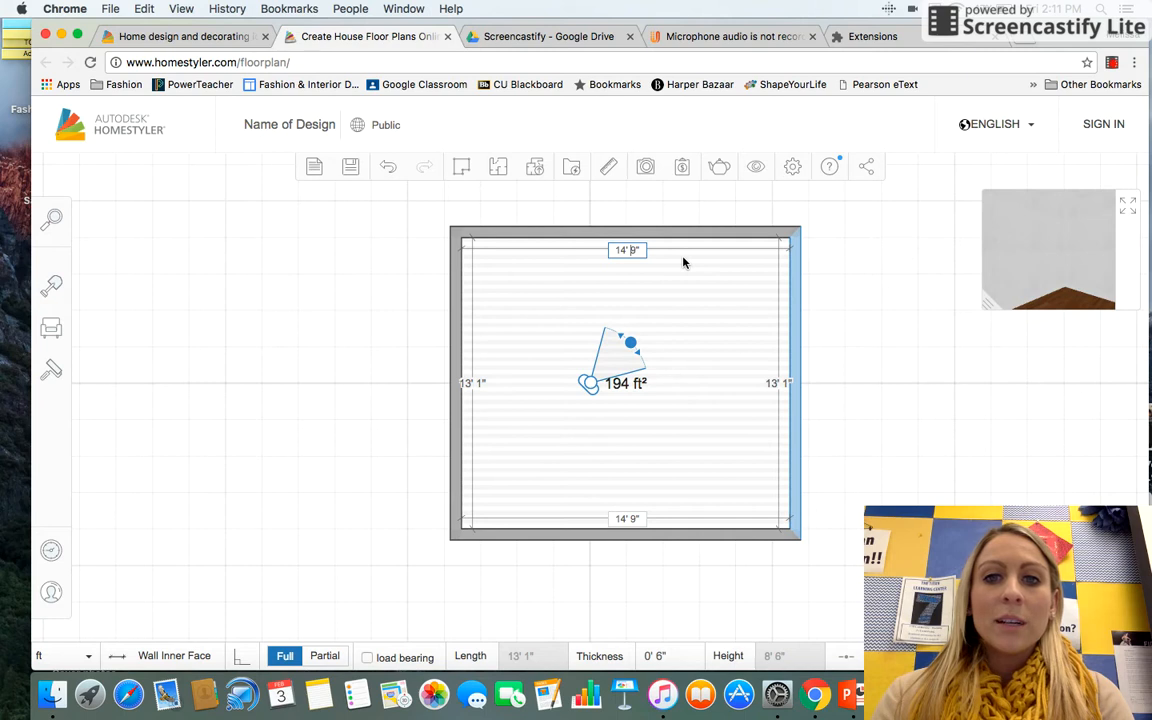
key(BackSpace)
text(6)
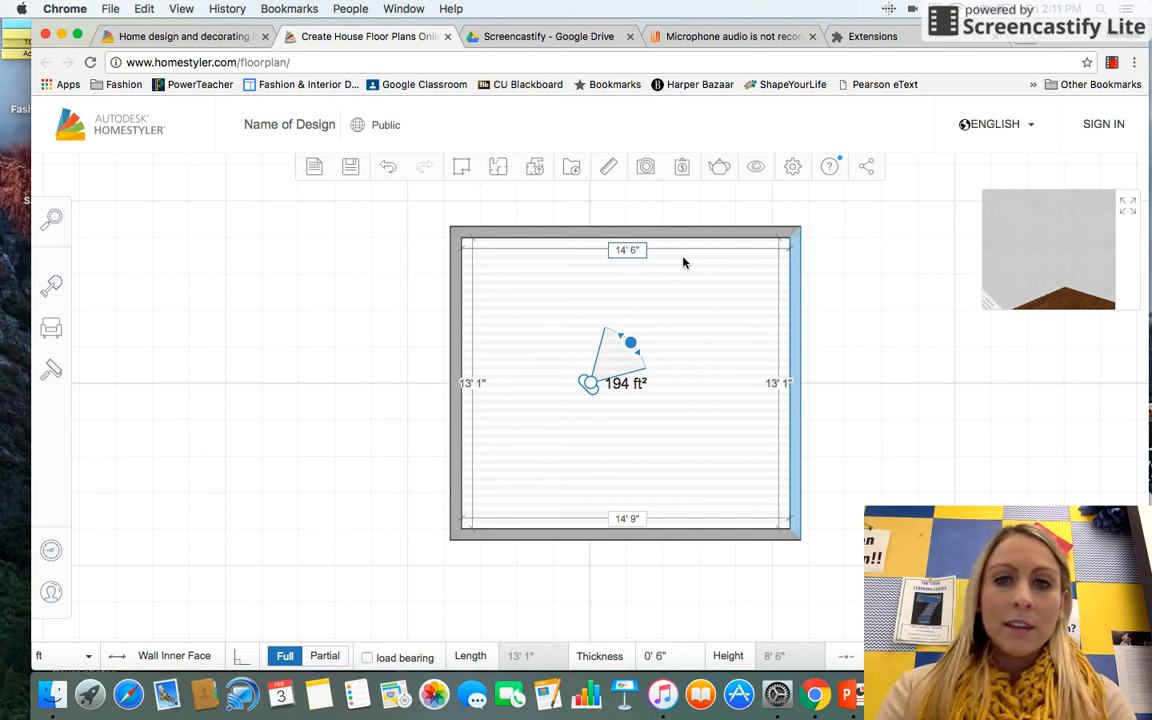
key(Return)
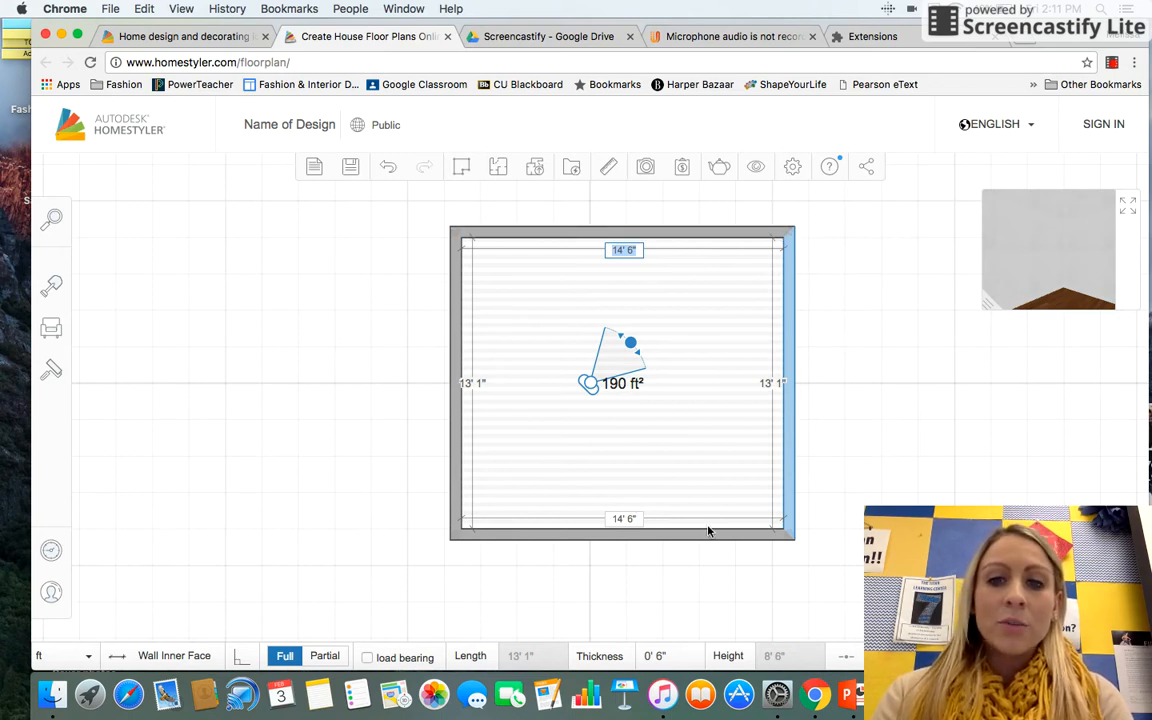
Step: Move the bottom wall up so the room is 12' 0" deep, and move the camera to the lower-left corner
drag(707, 532, 702, 509)
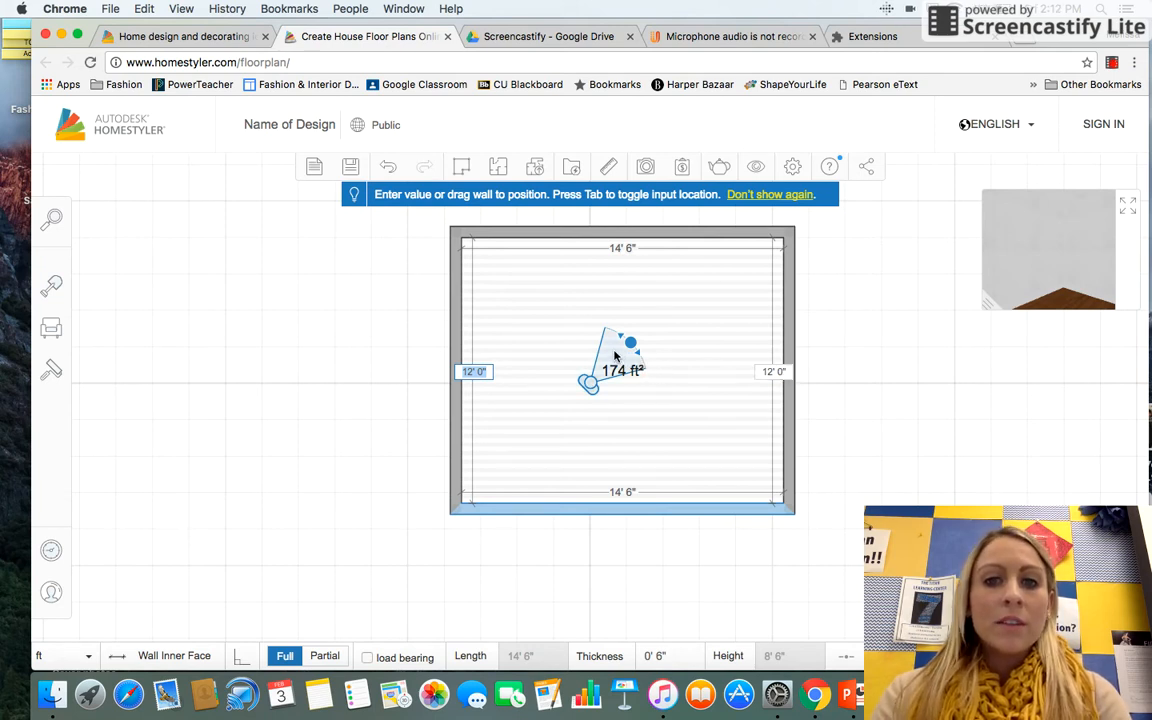
drag(617, 350, 505, 454)
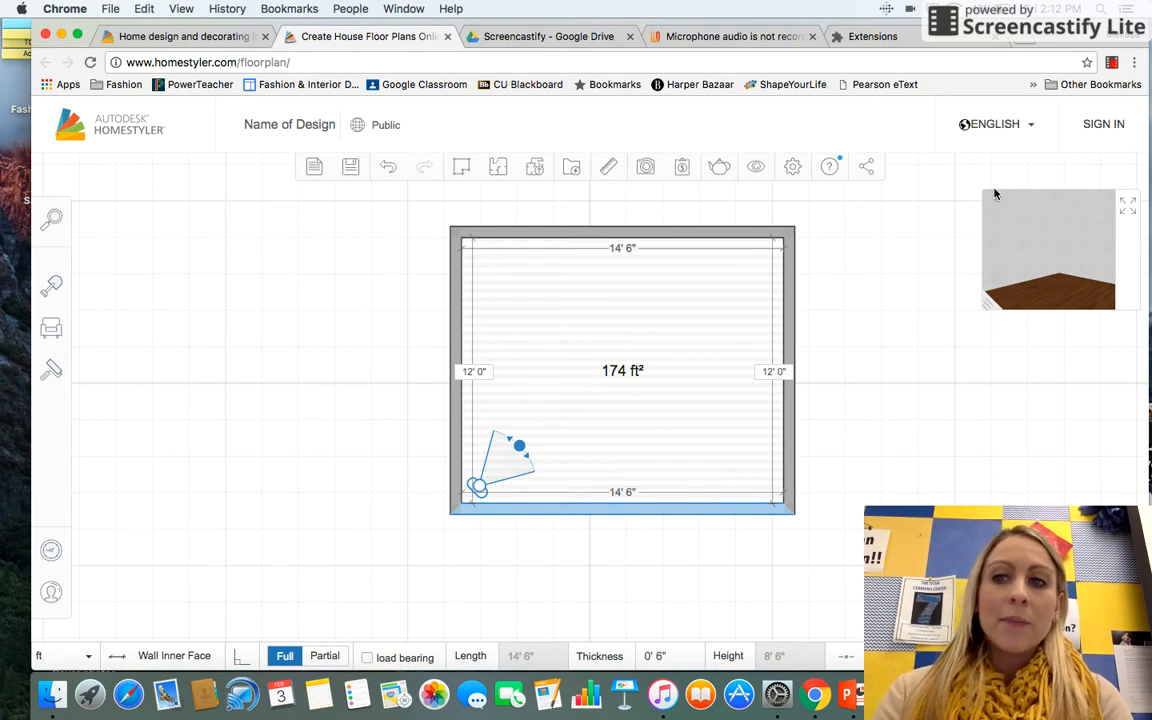
Step: Examine the room in the enlarged 3D view, zooming in and out, and return to the floor plan
drag(984, 306, 871, 364)
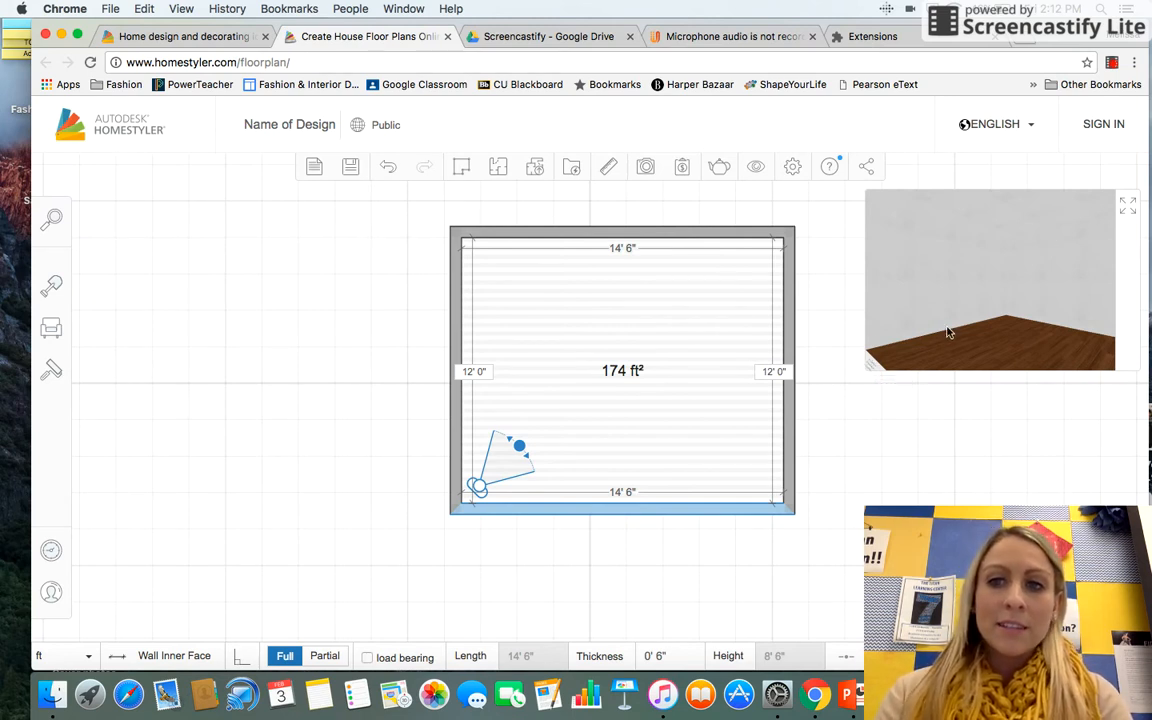
drag(869, 368, 967, 282)
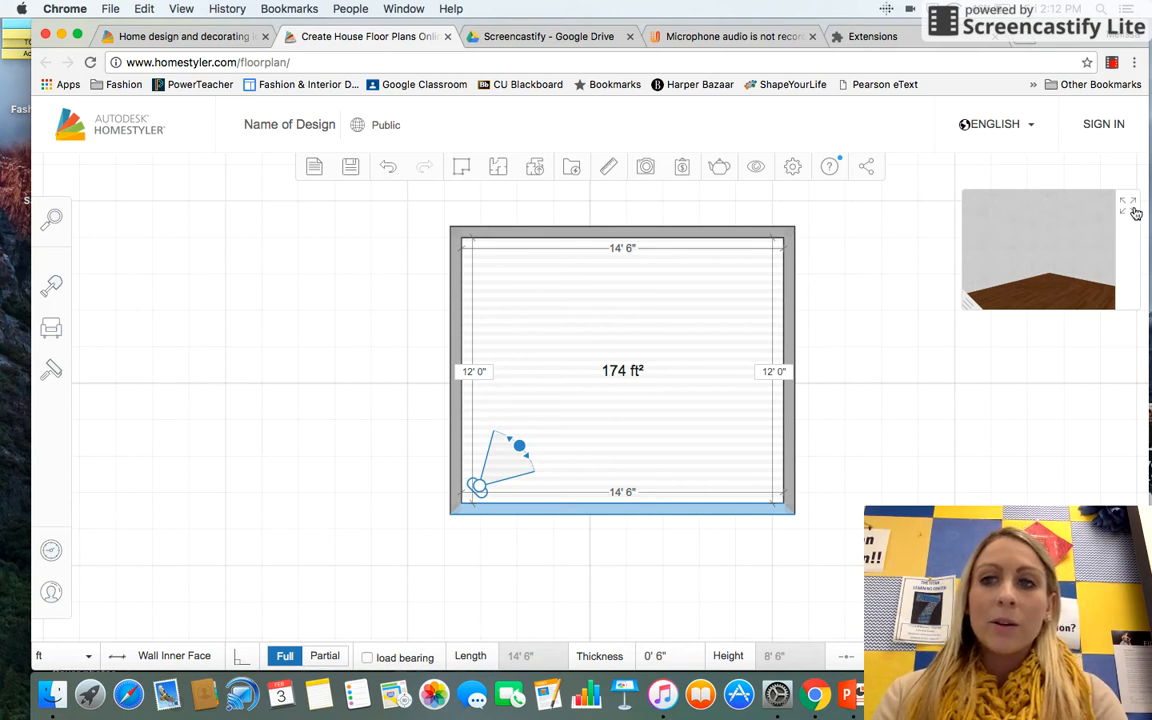
click(1129, 212)
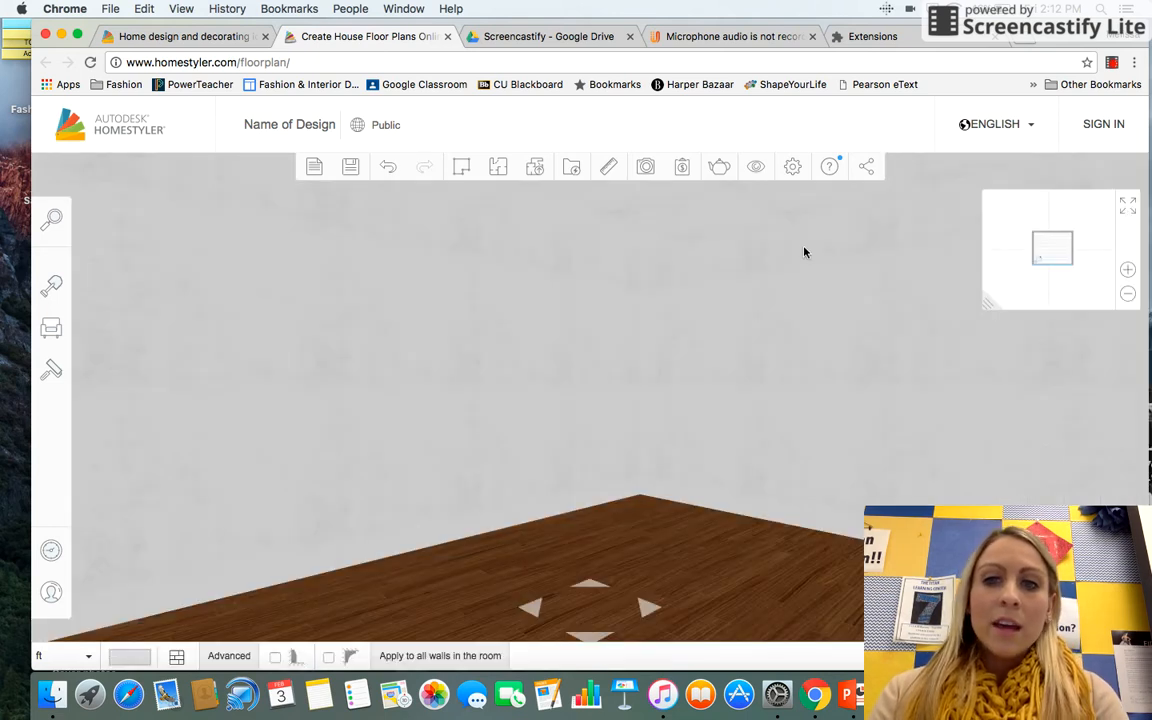
scroll(722, 555, down, 5)
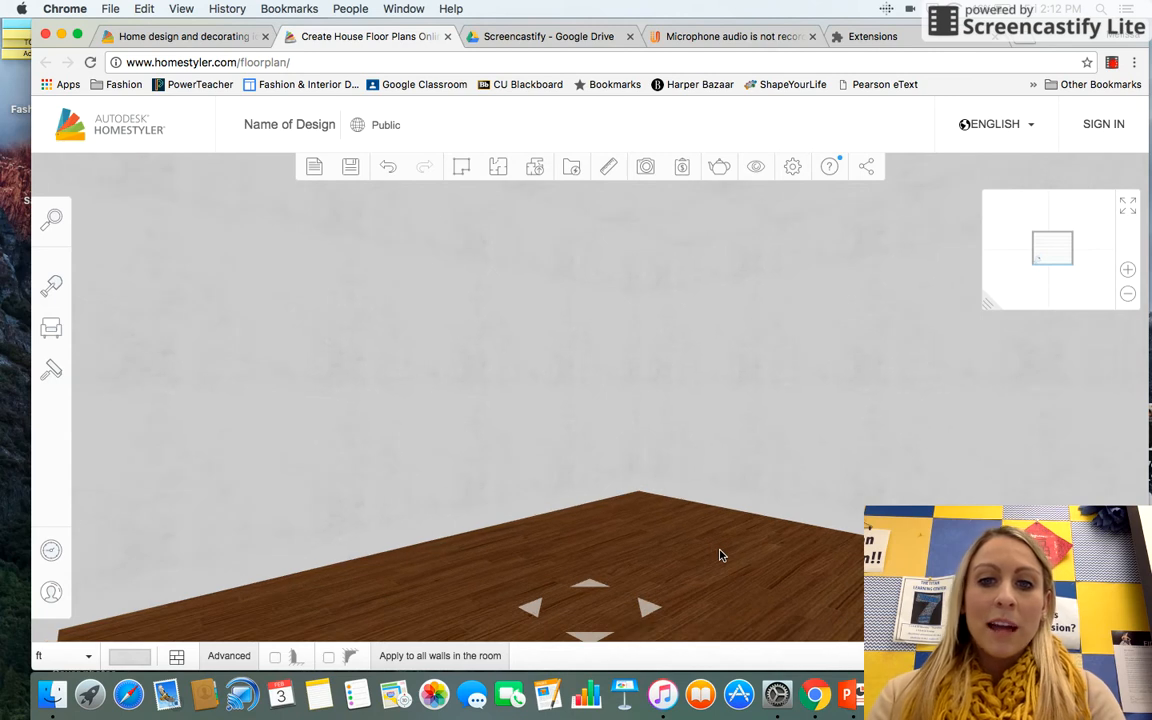
scroll(722, 555, up, 1)
scroll(720, 555, up, 2)
scroll(720, 555, down, 2)
scroll(720, 555, up, 2)
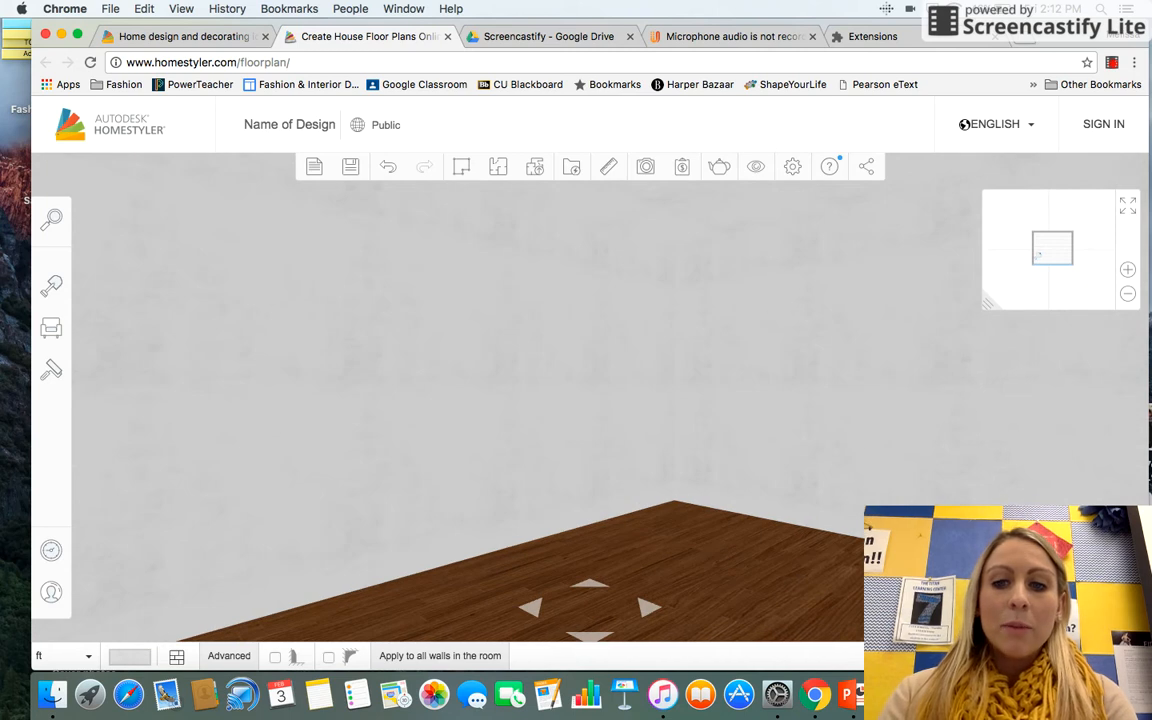
scroll(655, 530, up, 2)
scroll(655, 530, down, 3)
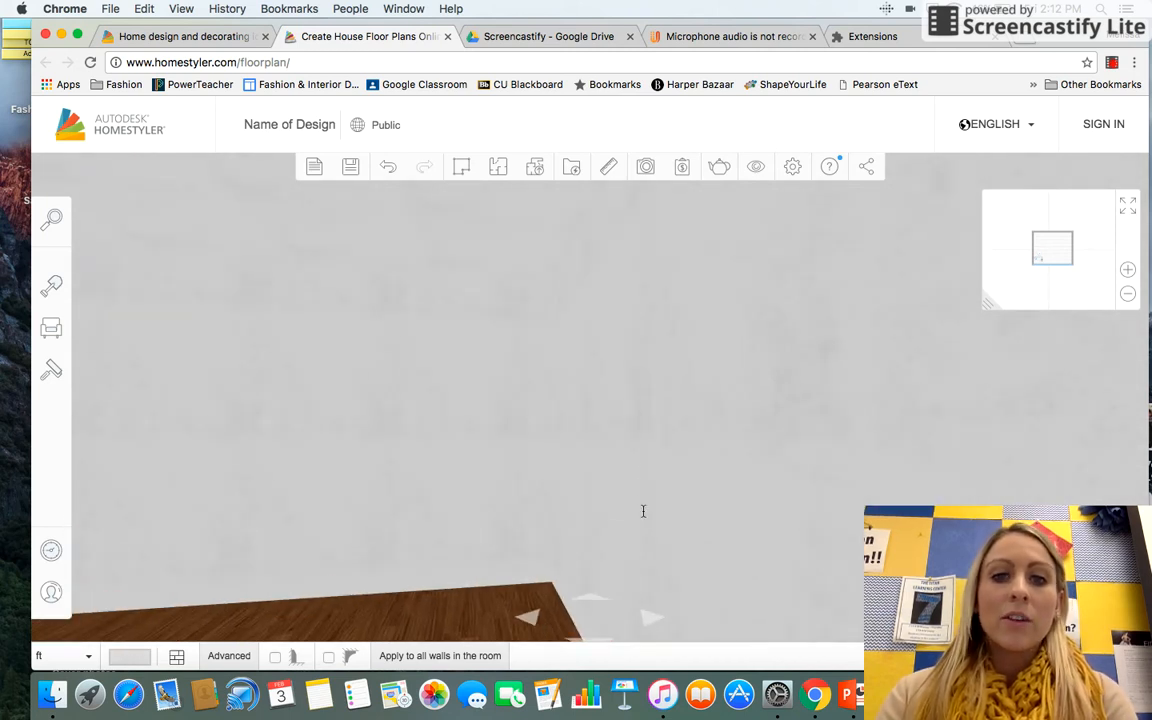
scroll(738, 446, up, 3)
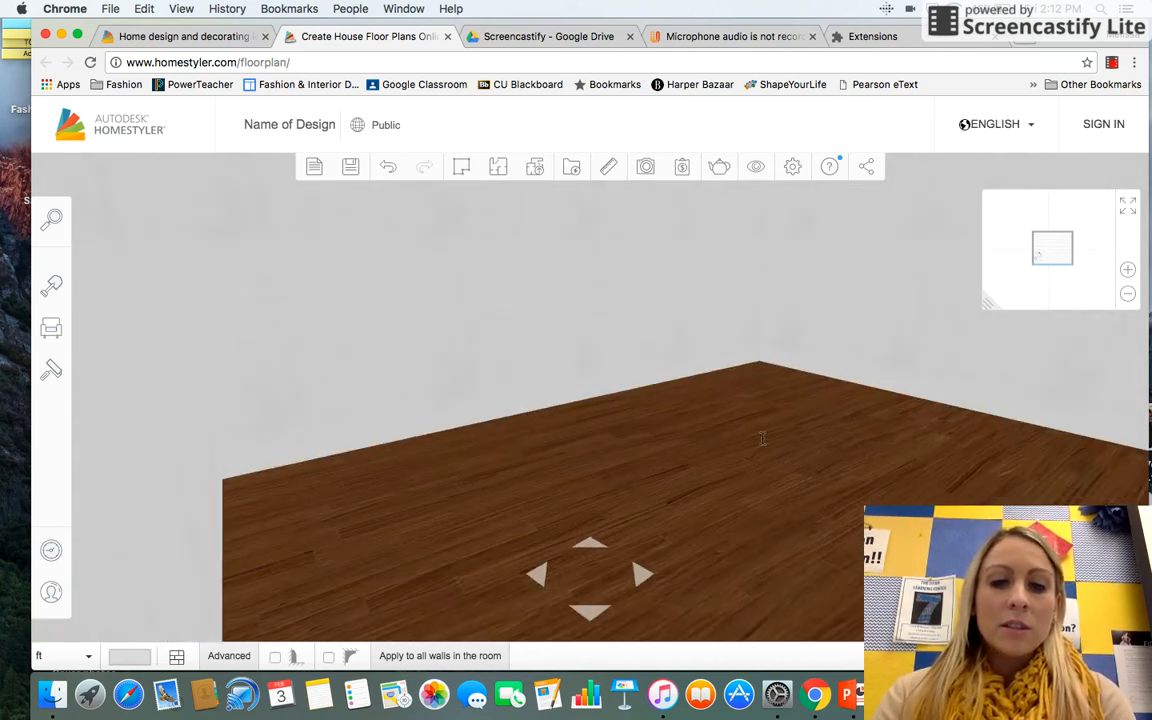
scroll(738, 446, down, 2)
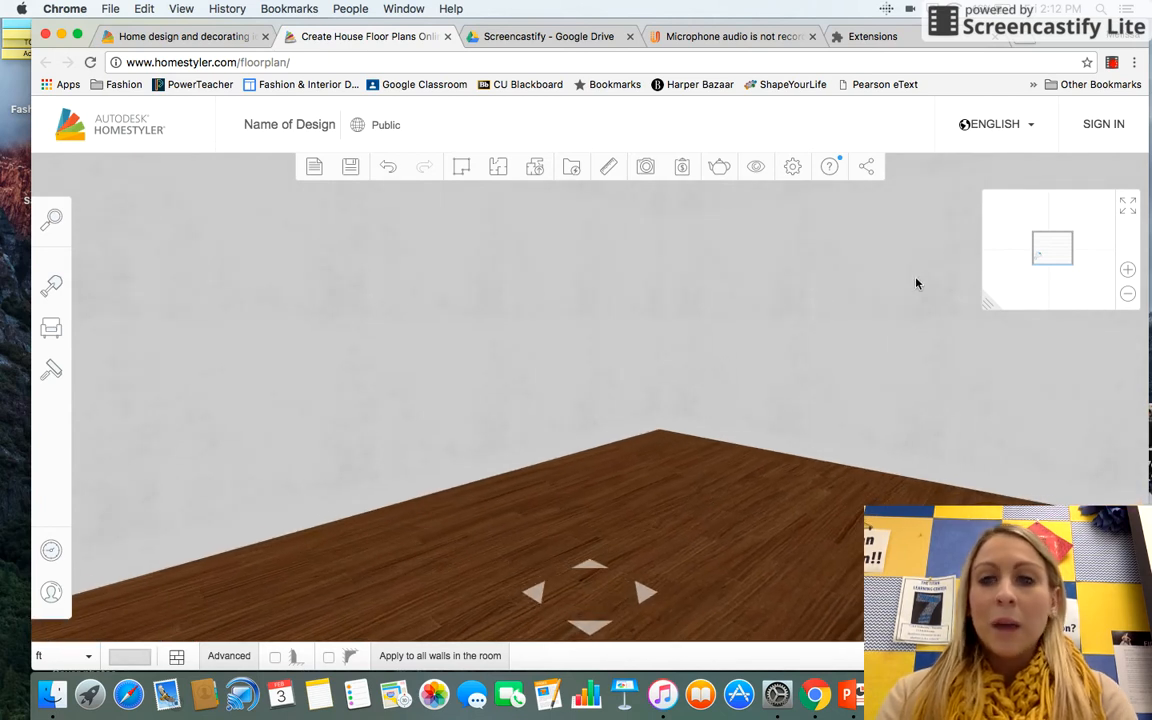
click(1128, 214)
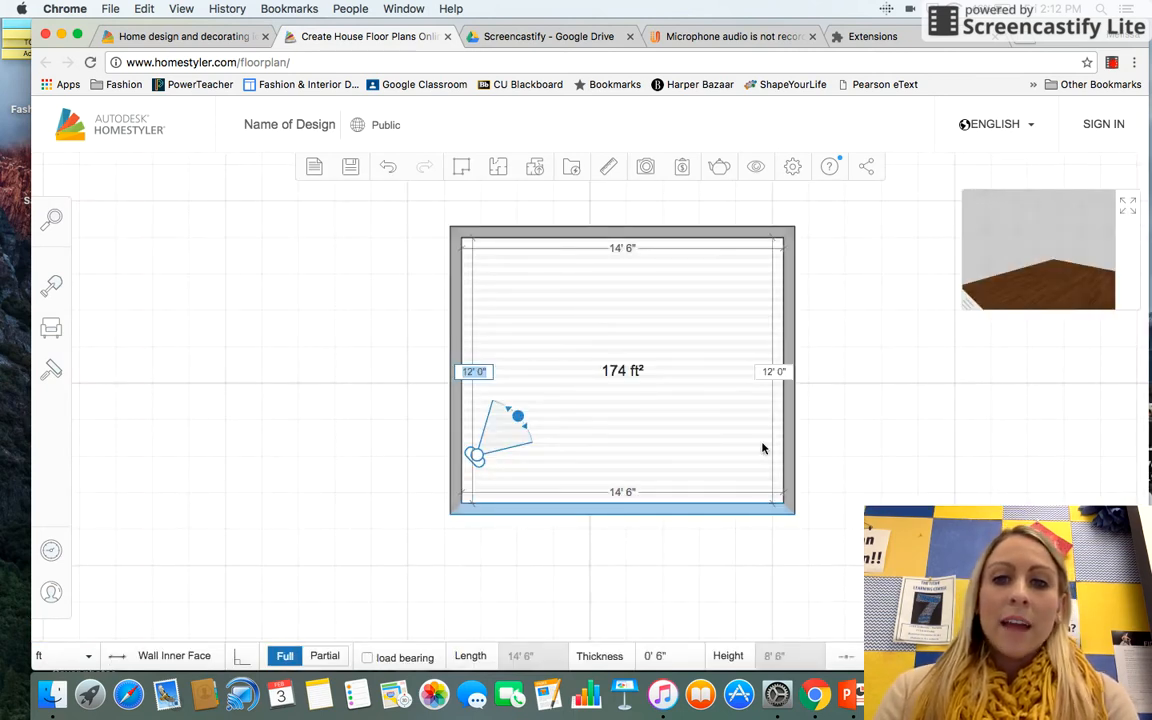
Step: Nudge the camera slightly further into the room's lower-left corner
drag(504, 428, 515, 456)
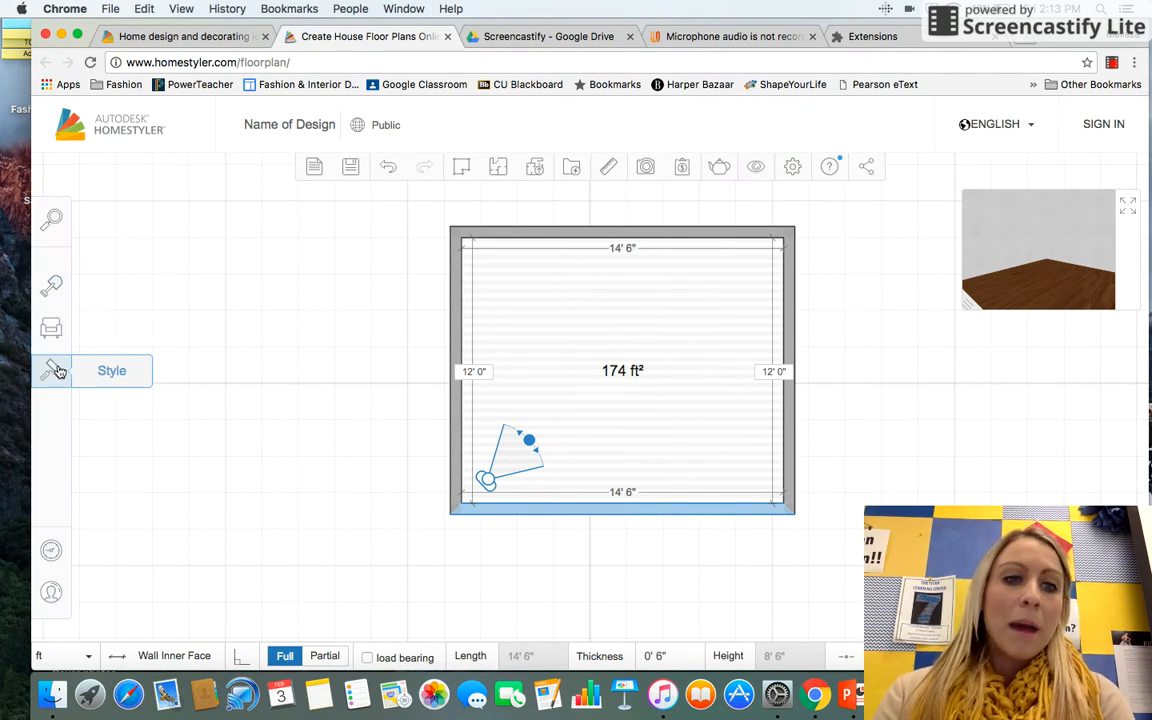
Step: Browse the building elements catalog categories
click(56, 286)
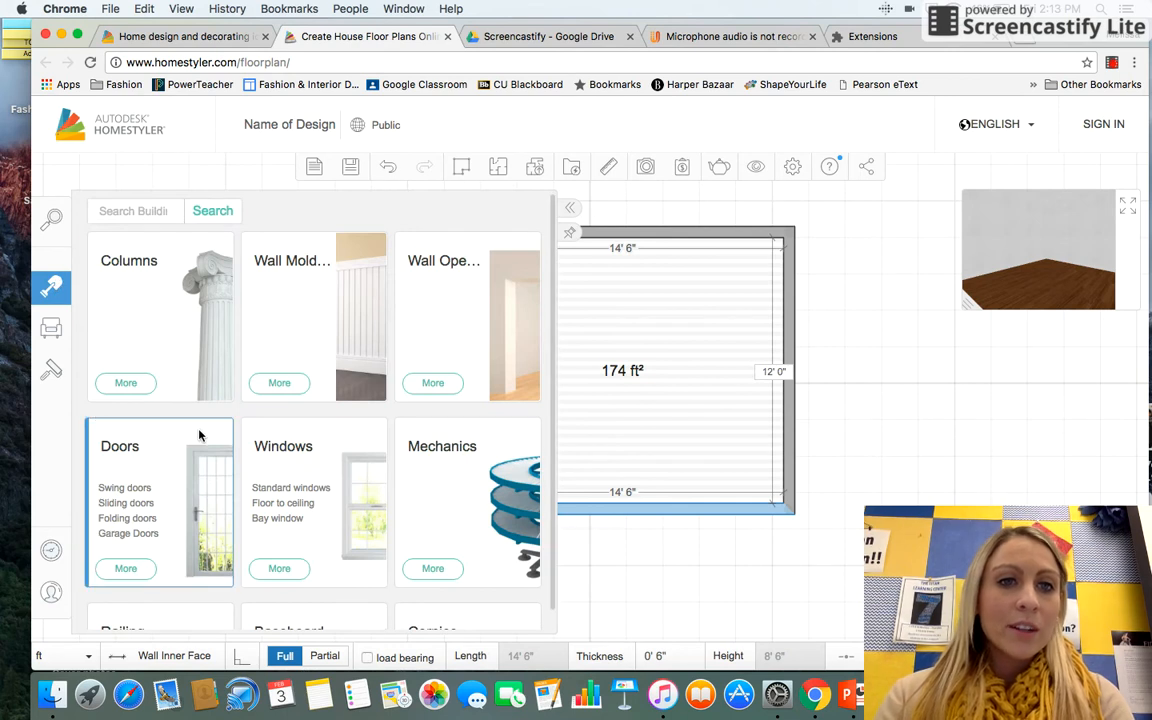
scroll(199, 435, down, 1)
scroll(199, 433, down, 1)
scroll(199, 425, up, 2)
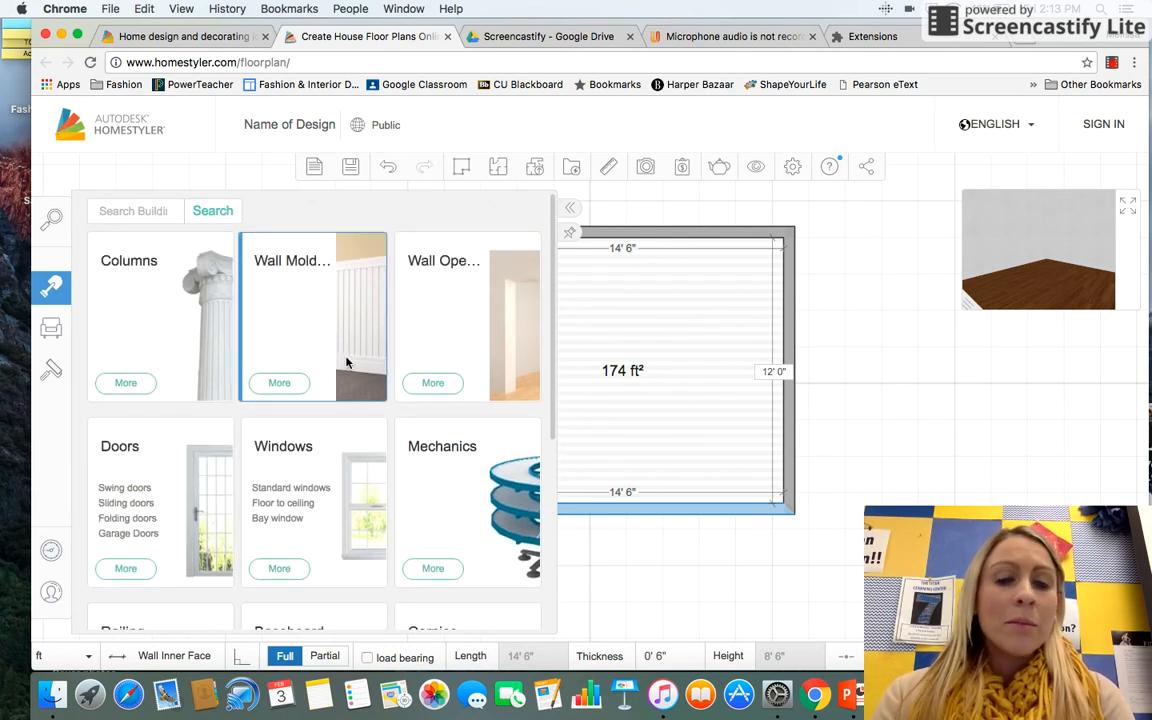
scroll(324, 432, down, 3)
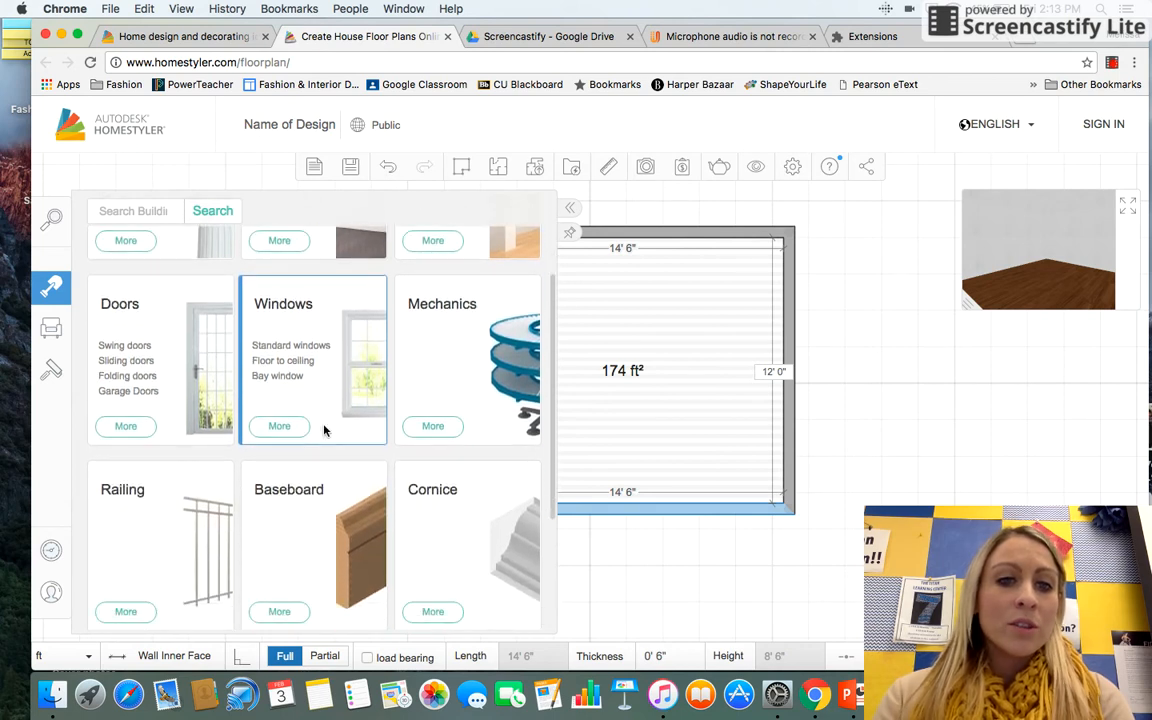
scroll(324, 432, down, 2)
scroll(224, 480, up, 2)
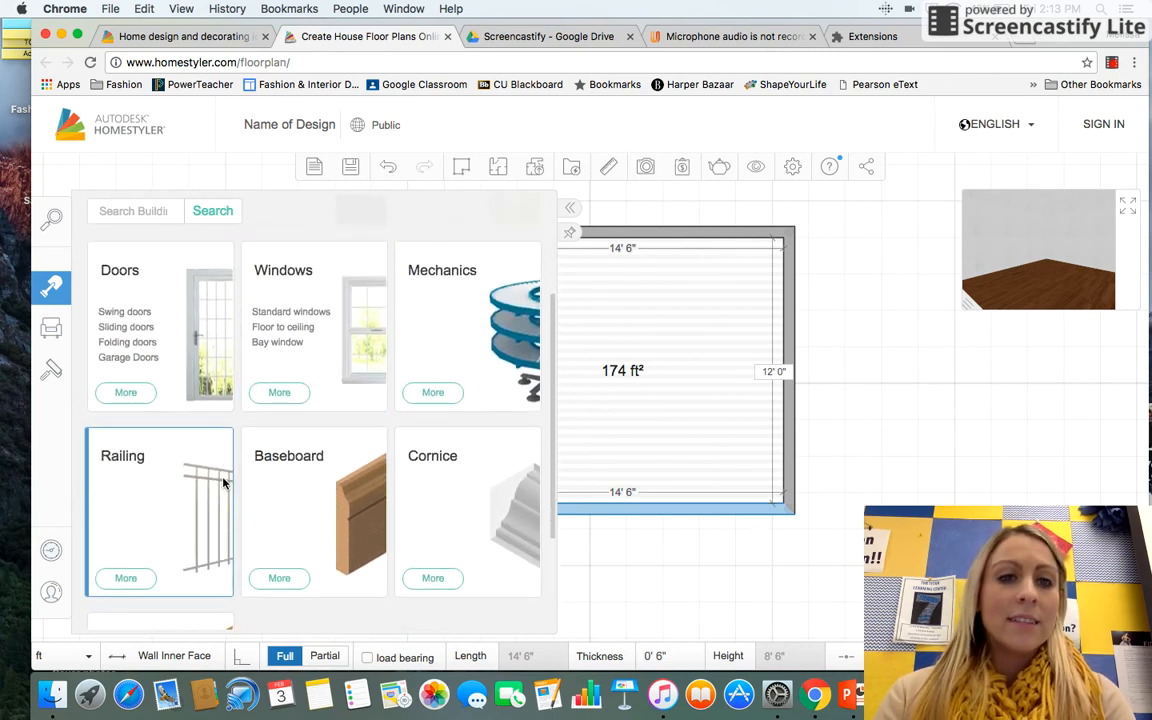
scroll(224, 480, up, 2)
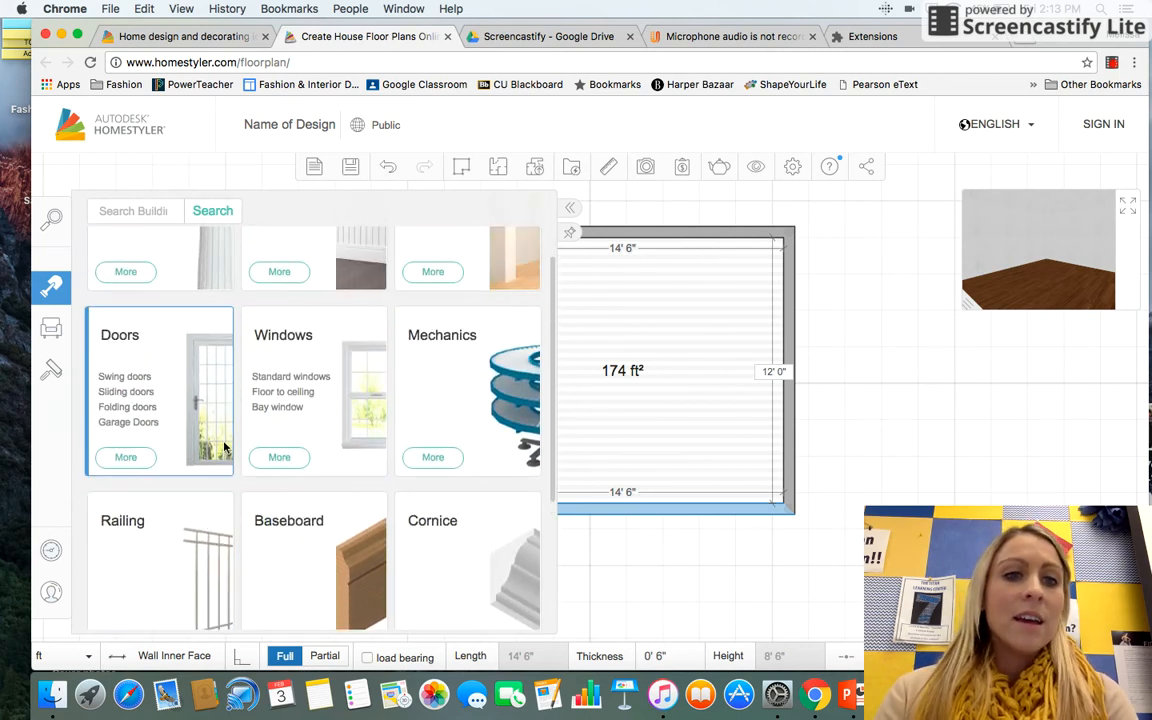
Step: Add the ICE 2F door from the Doors catalog to the bottom wall near the right corner
click(150, 372)
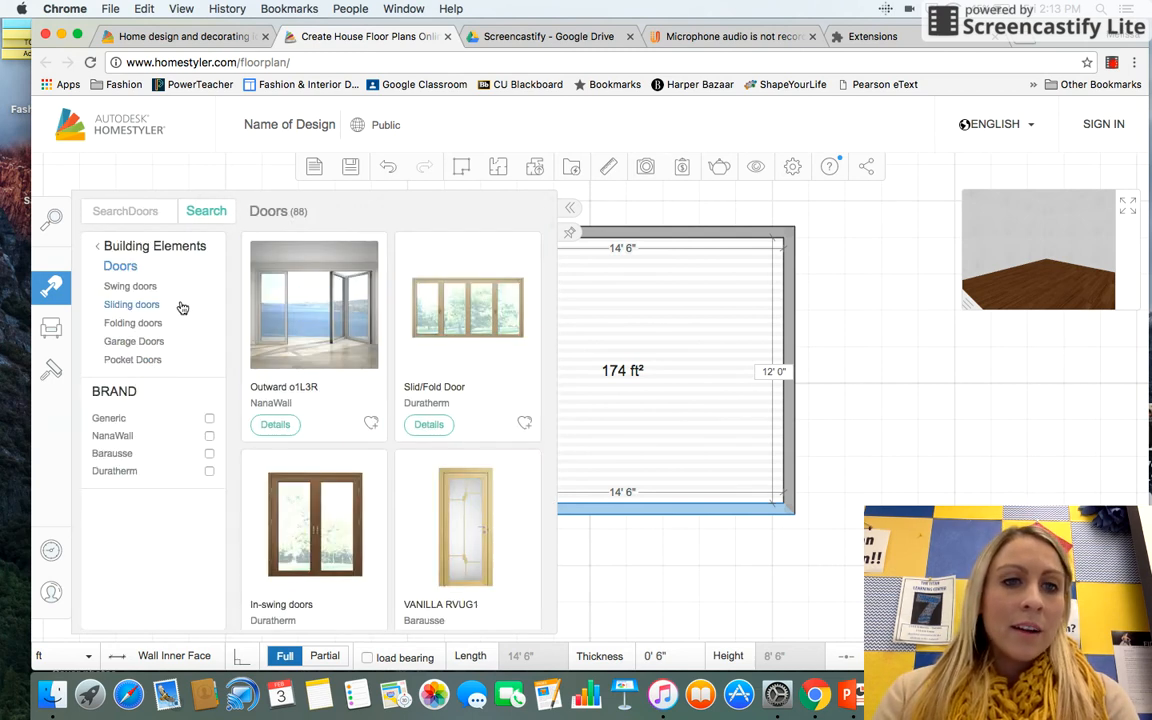
scroll(309, 460, down, 2)
scroll(309, 459, down, 8)
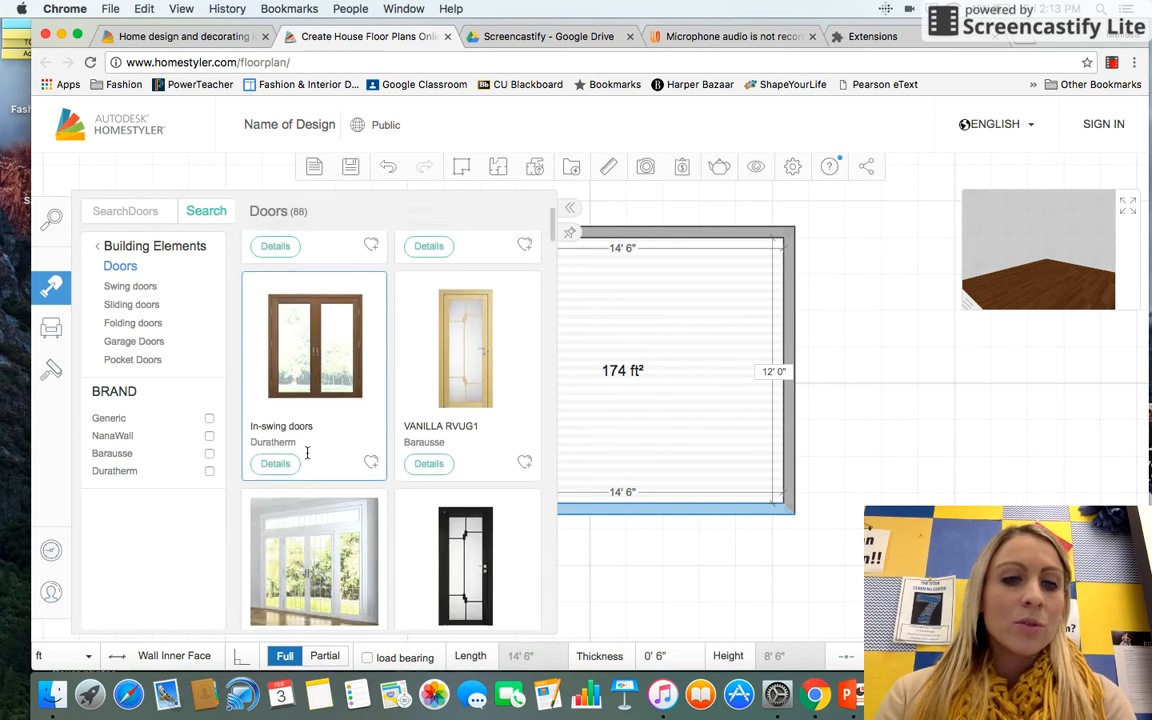
scroll(309, 459, down, 10)
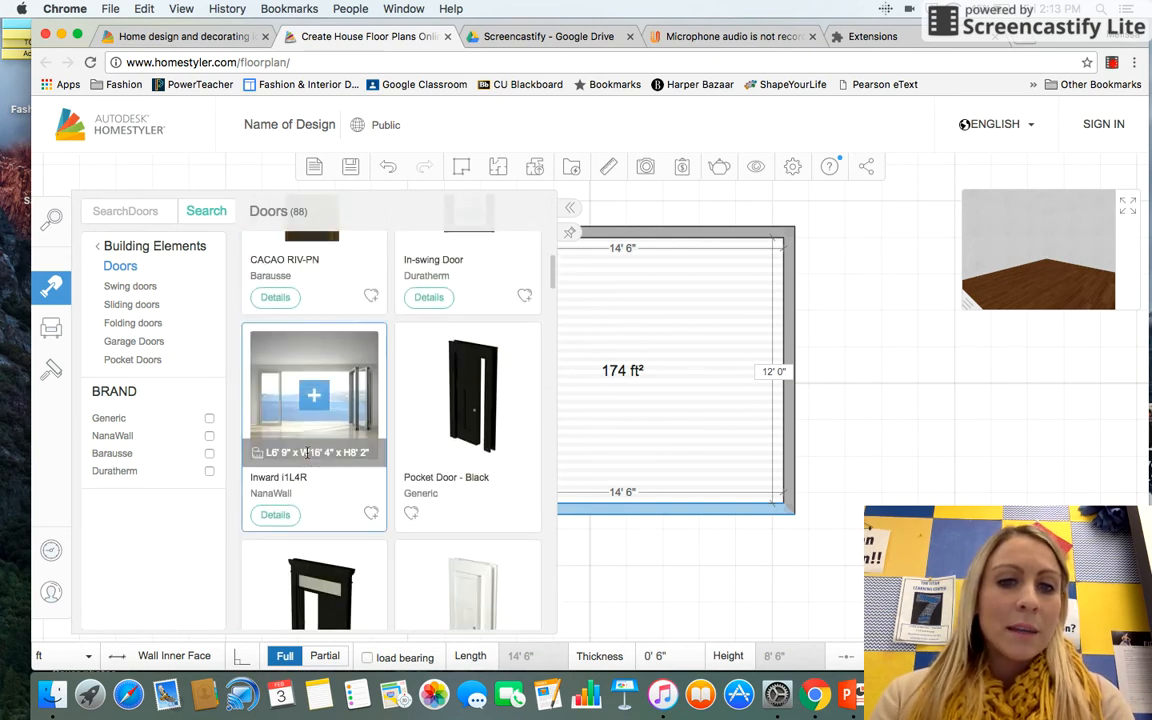
scroll(309, 459, down, 10)
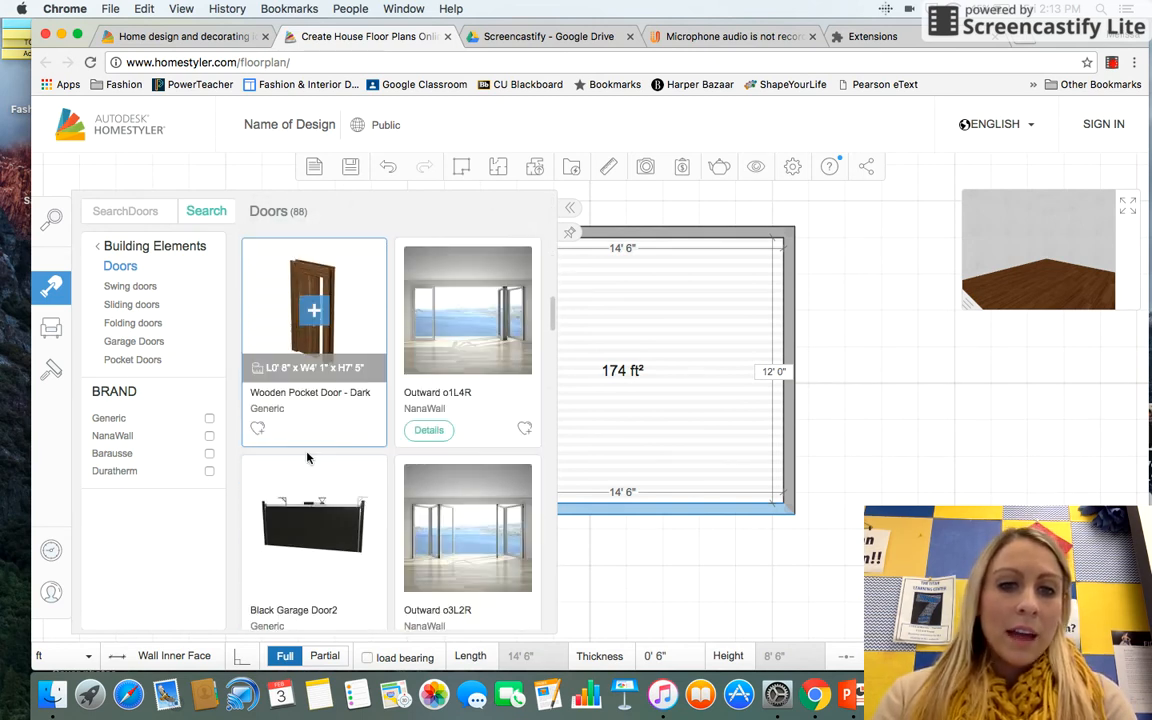
scroll(309, 459, down, 10)
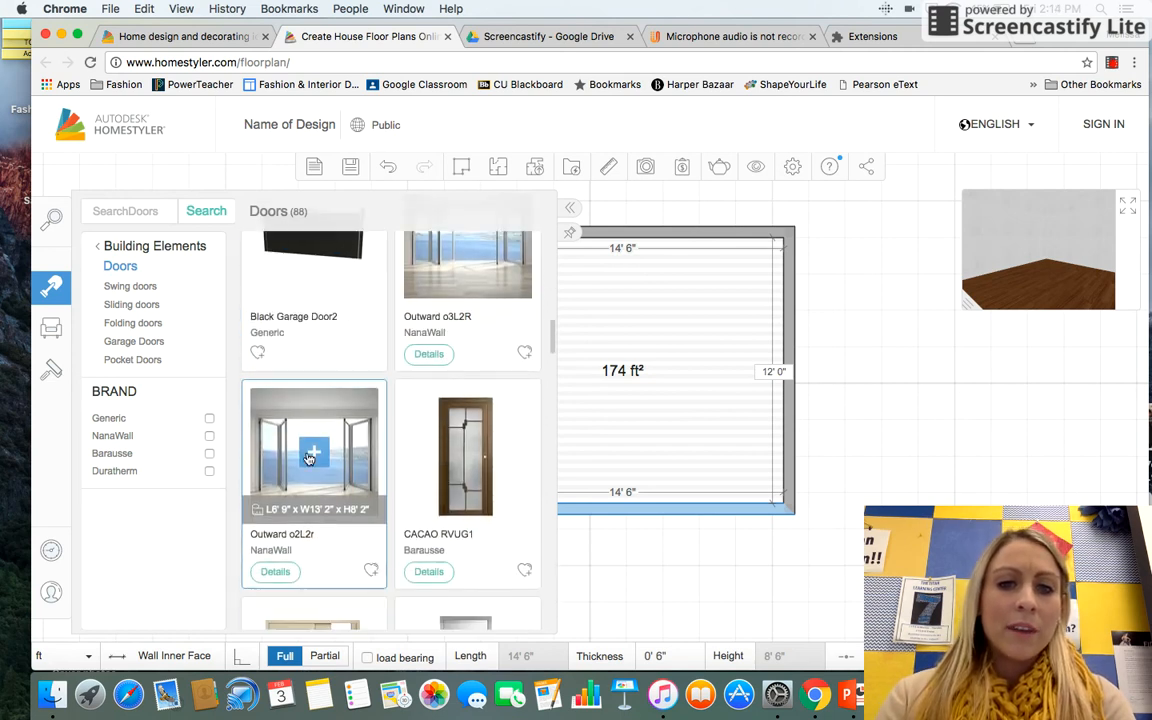
mouse_move(452, 437)
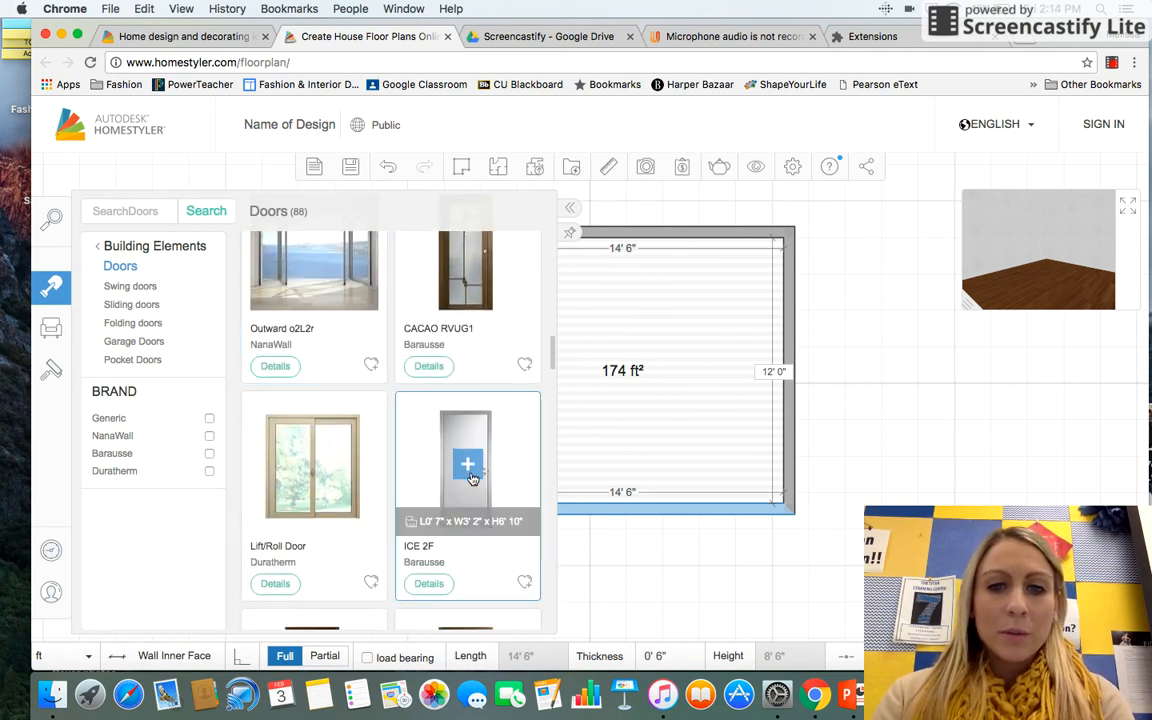
click(470, 464)
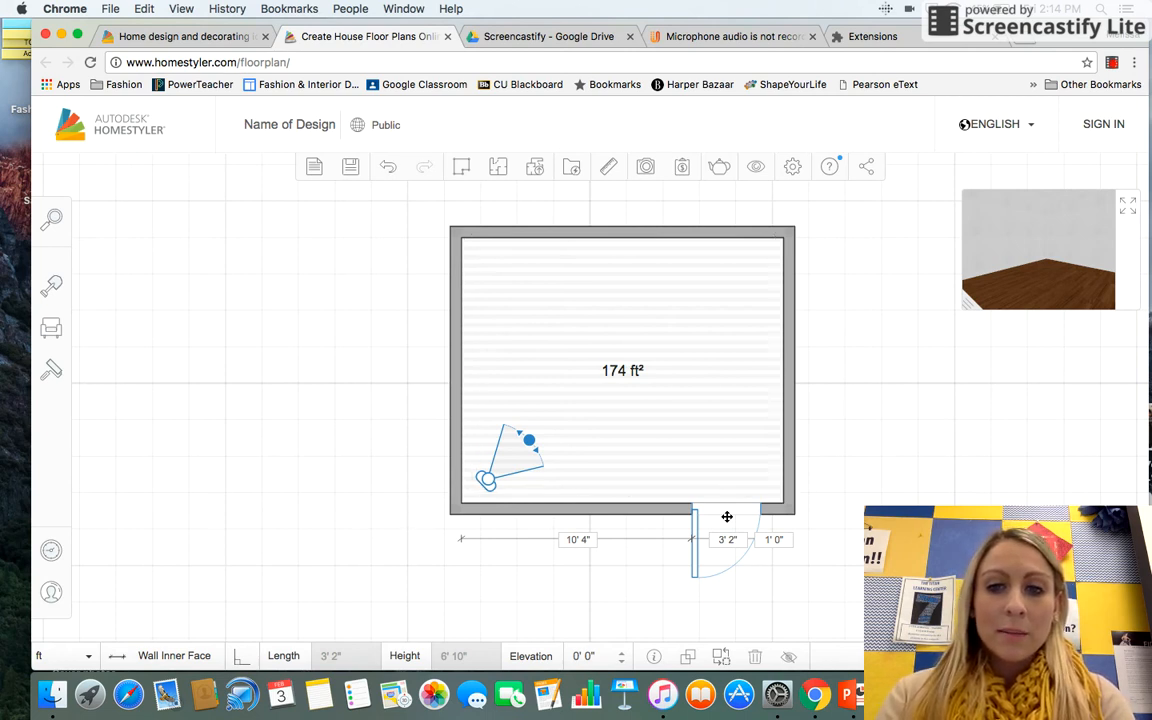
click(727, 516)
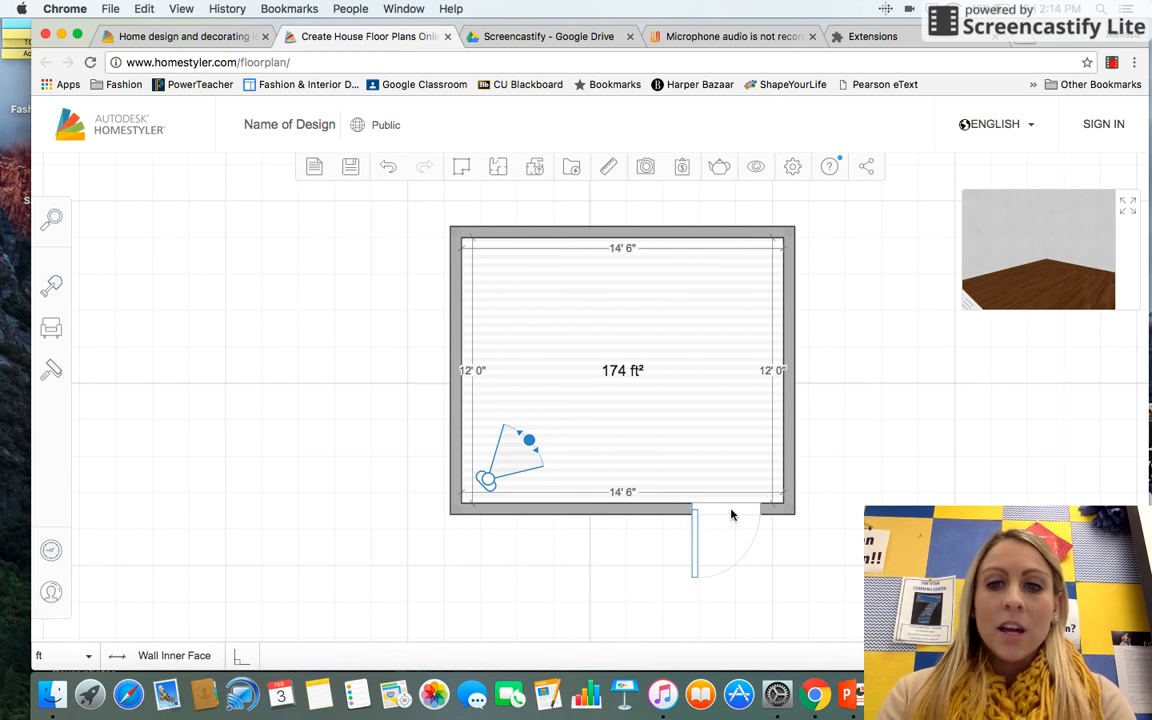
Step: Select the door and flip its swing into the room, then flip it back outward
click(729, 514)
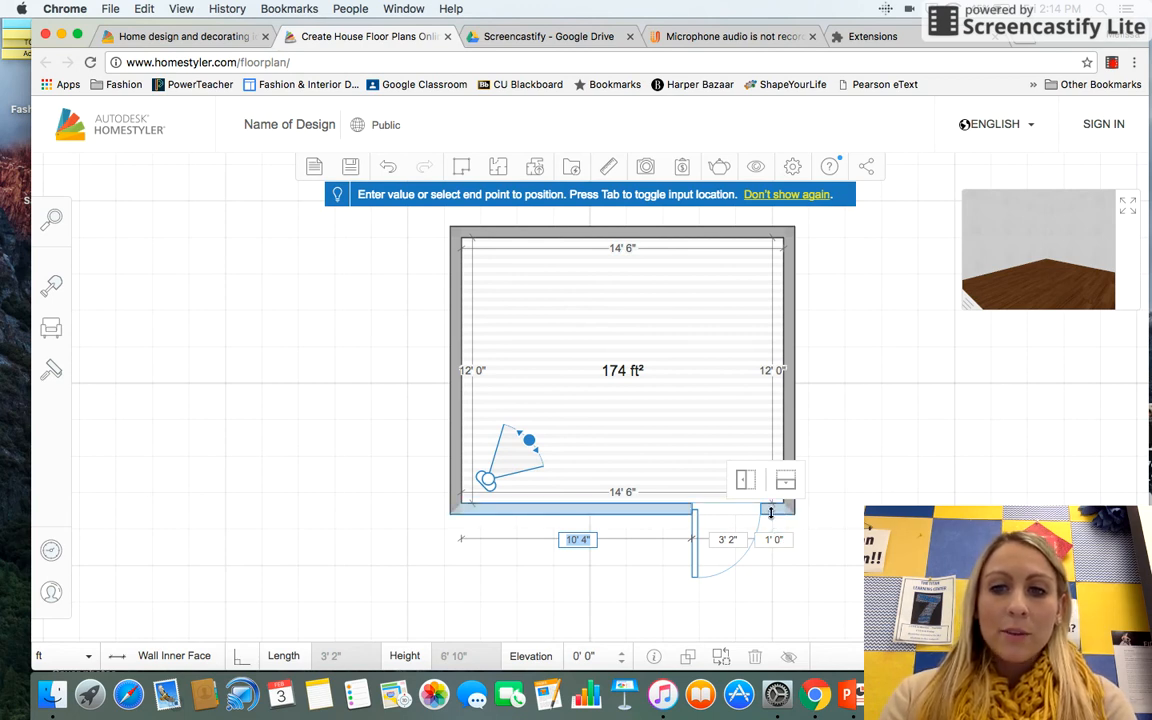
mouse_move(743, 514)
mouse_down()
mouse_move(694, 512)
mouse_move(741, 526)
mouse_up()
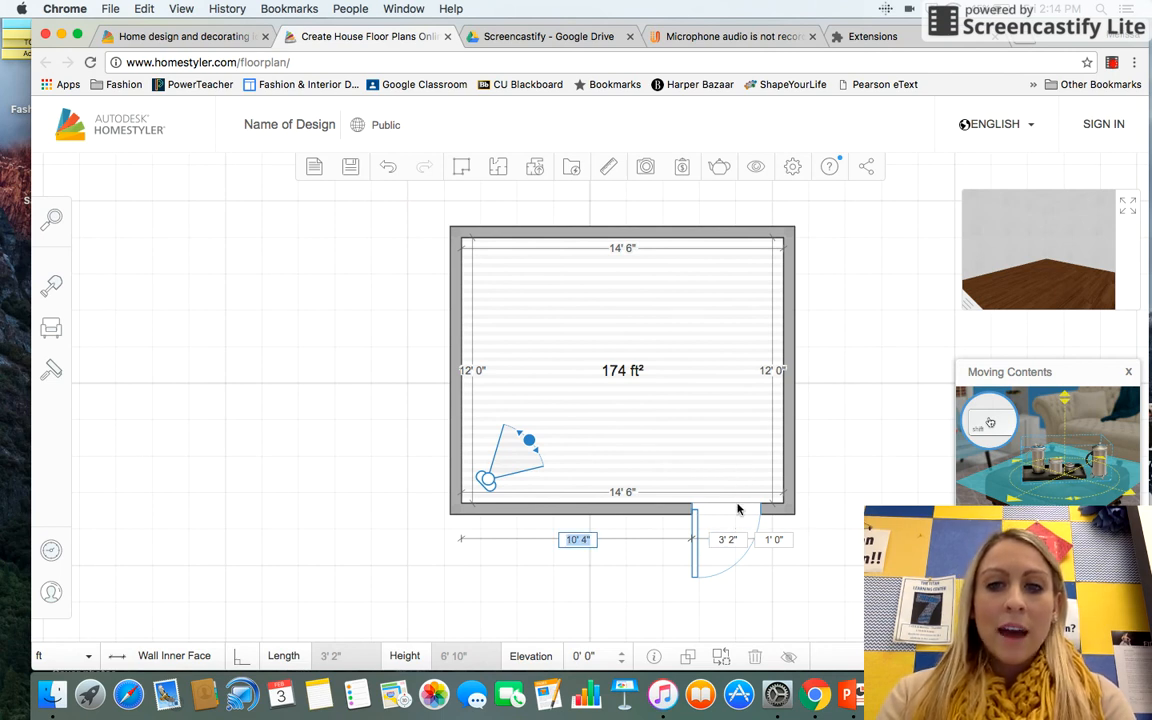
click(729, 508)
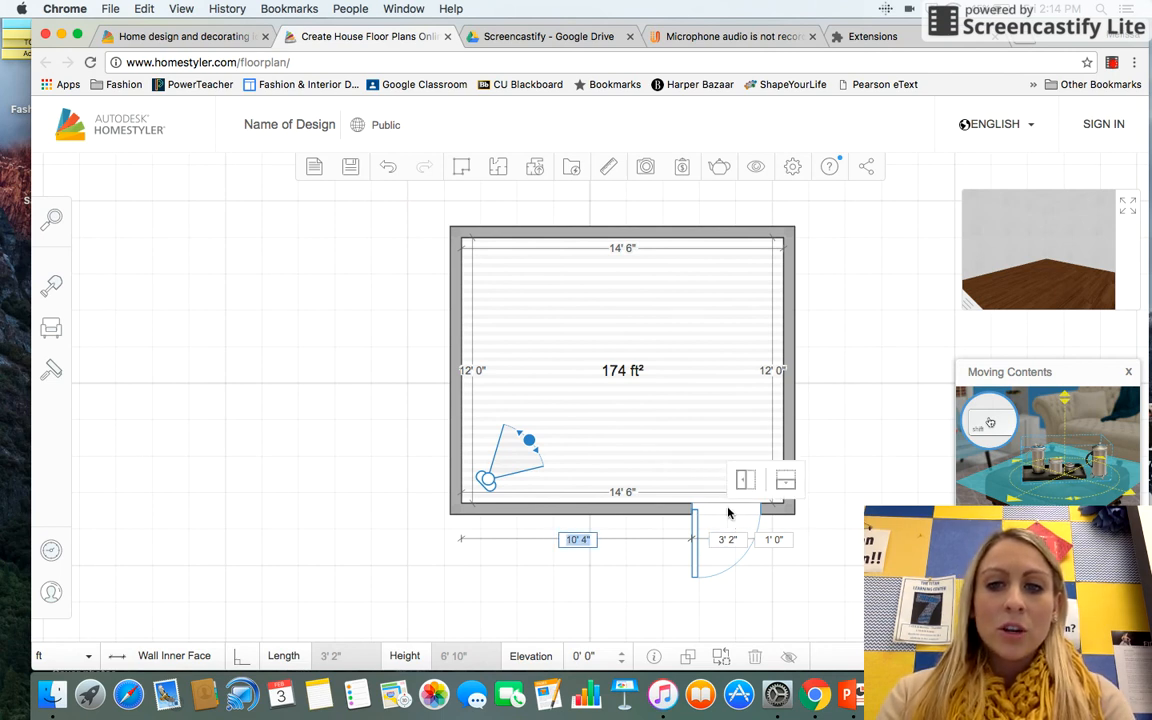
click(780, 482)
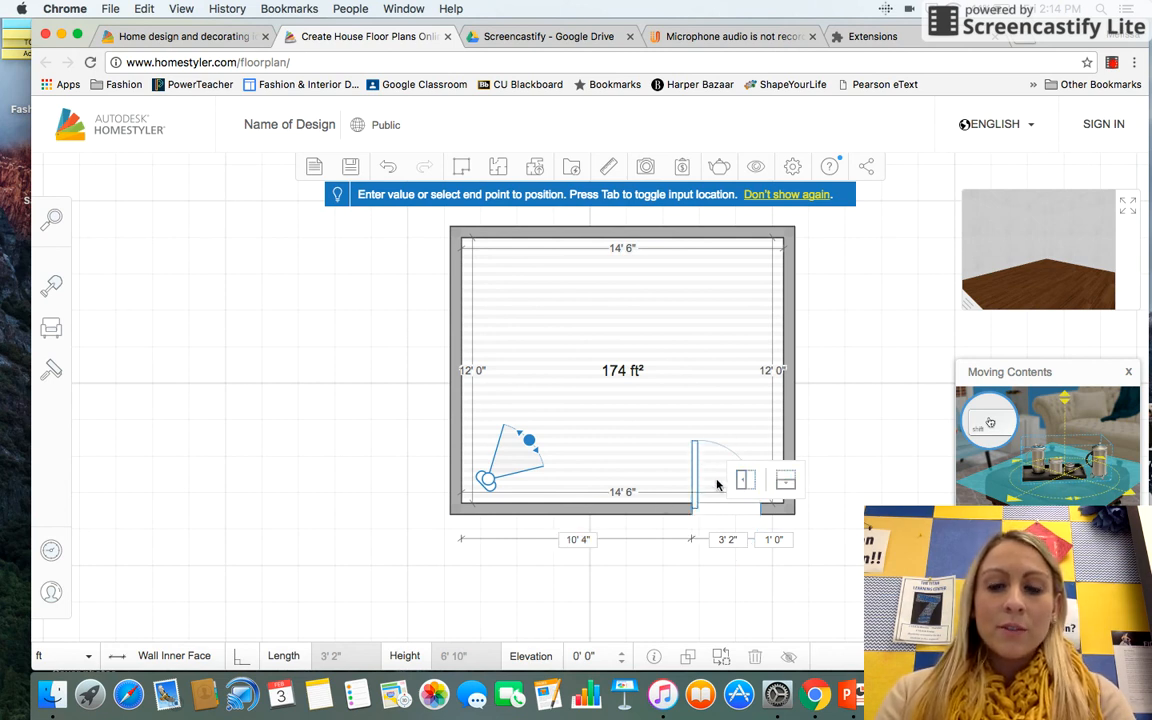
click(786, 481)
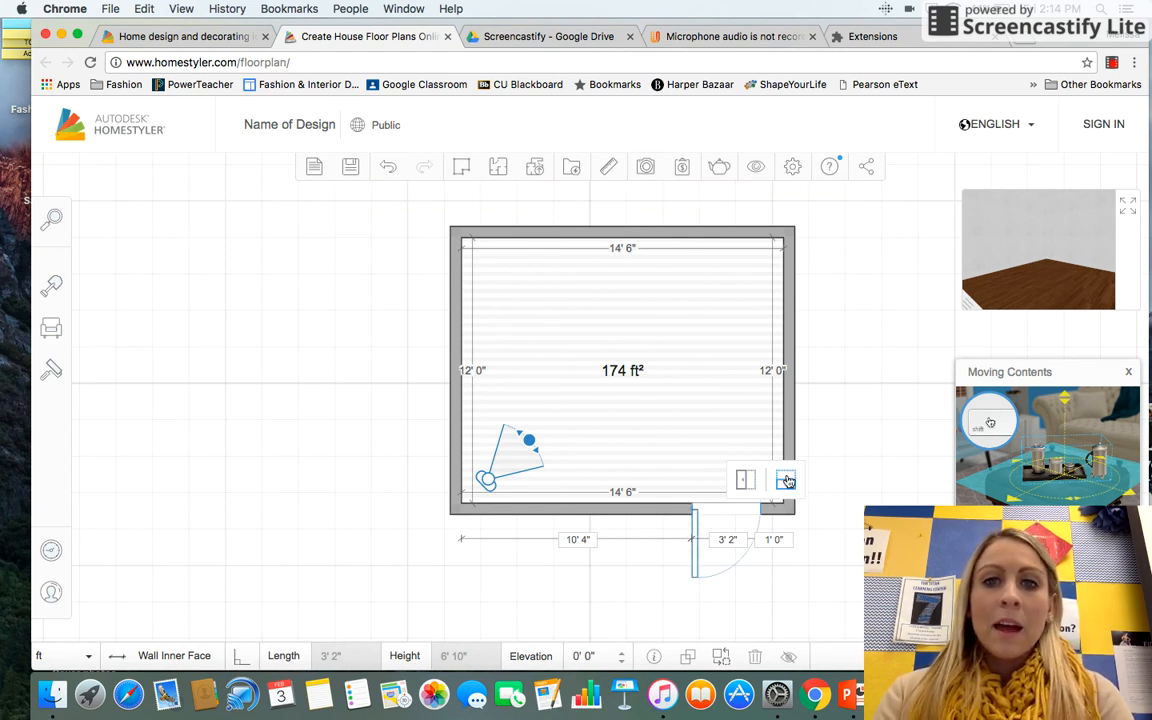